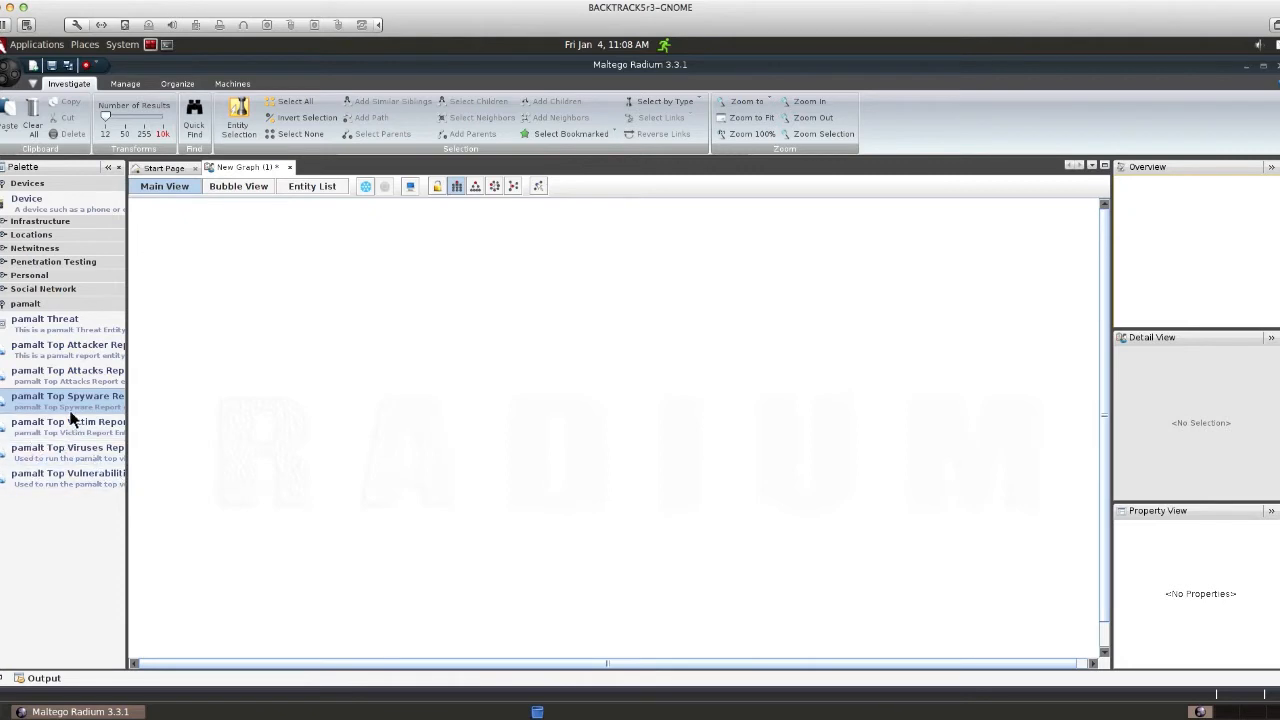
Step: Add a Top Spyware Report entity to the graph and run To Top Spyware [PaloAlto] on it
drag(38, 408, 528, 235)
right_click(528, 235)
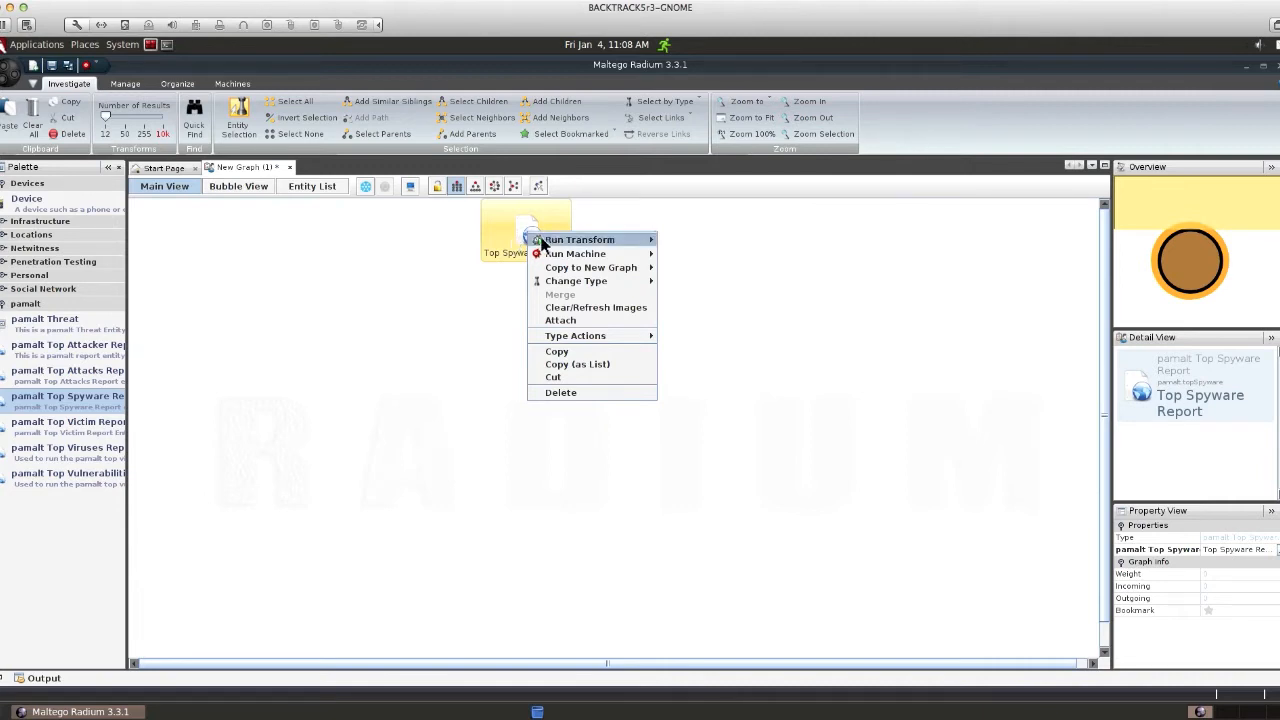
mouse_move(560, 240)
mouse_move(675, 243)
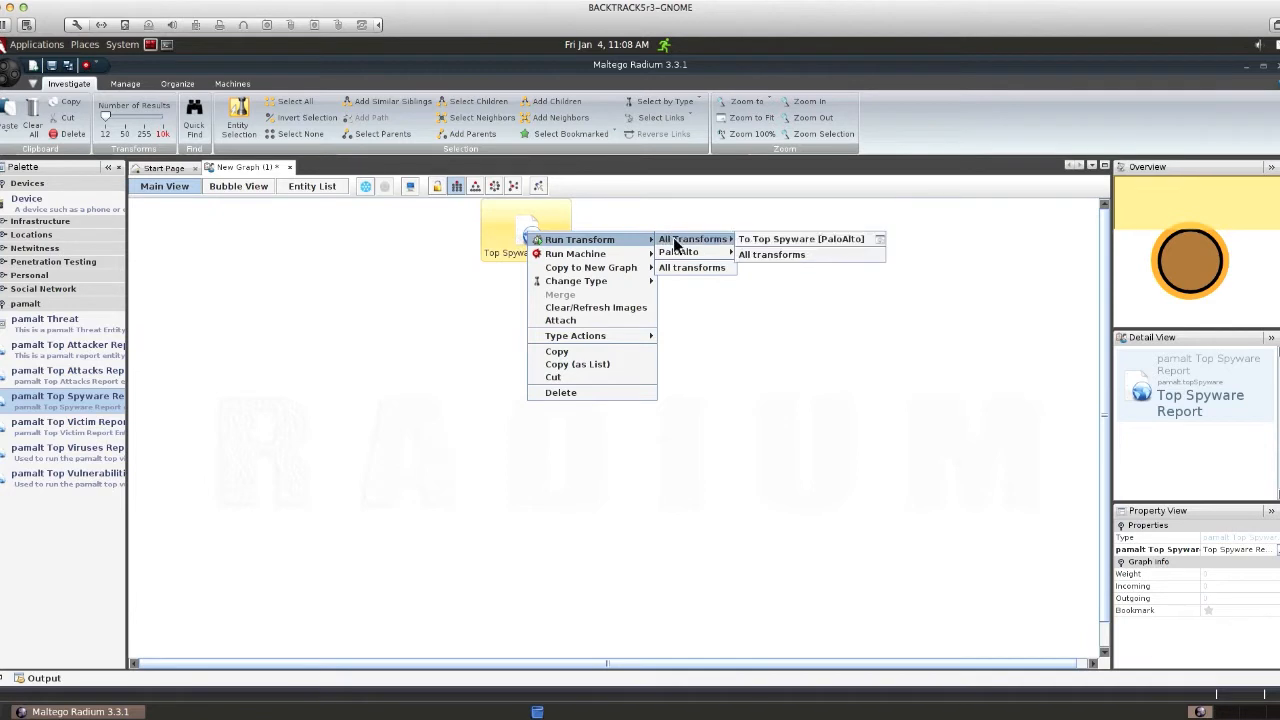
click(797, 240)
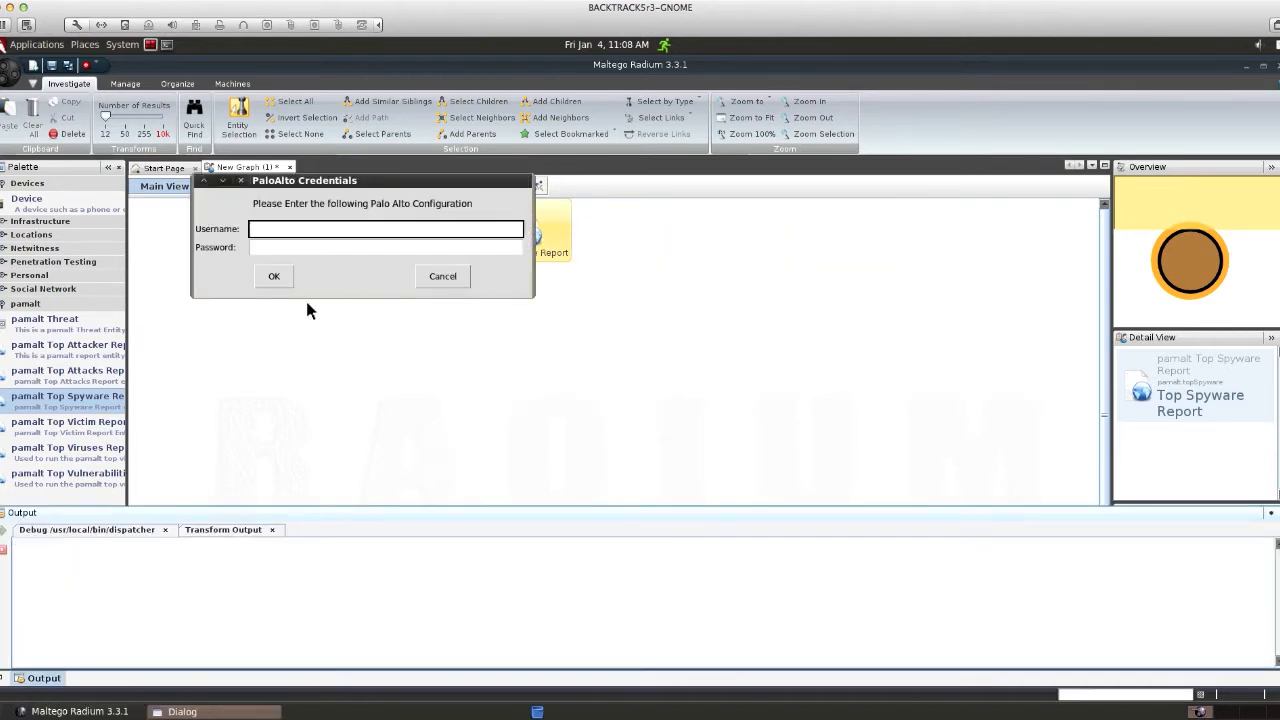
Step: Enter the PaloAlto username and password to return threats like ZeroAccess.Gen Command and Control Traffic
key(Tab)
text(*********)
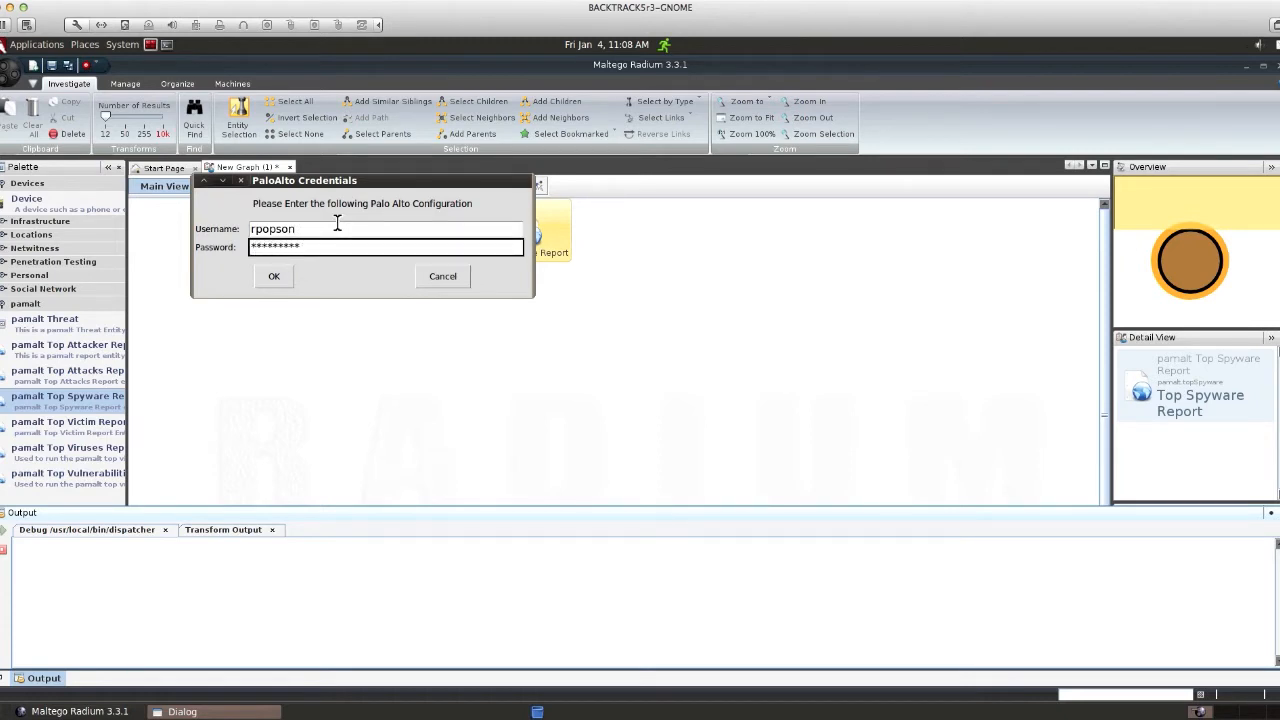
click(273, 276)
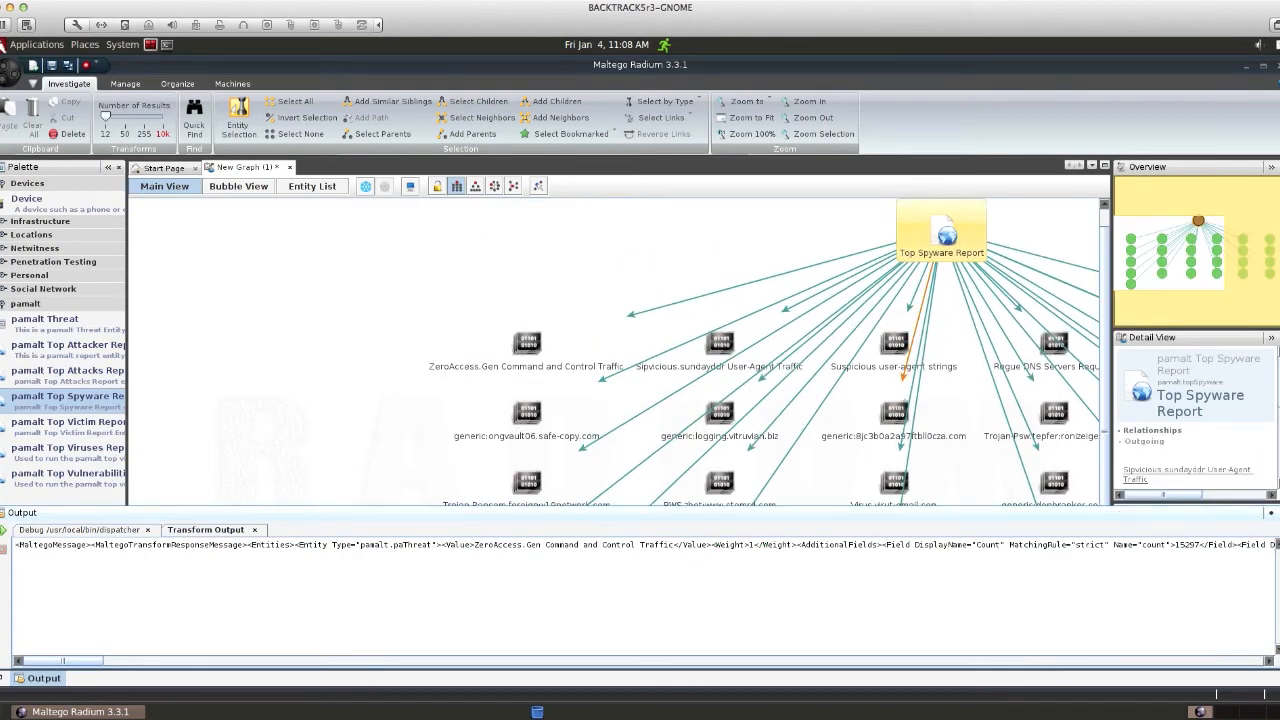
Step: Hide the Output panel, apply hierarchical layout, move ZeroAccess up, and select the other threats
click(1279, 513)
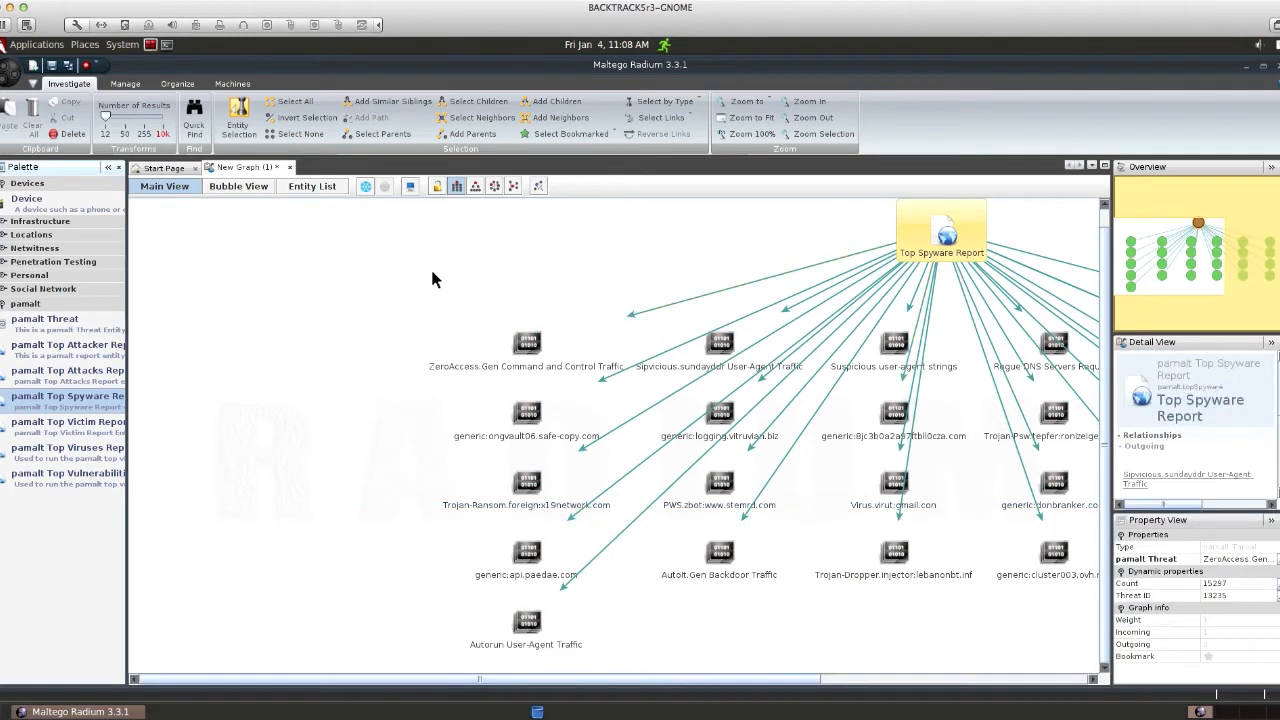
click(456, 186)
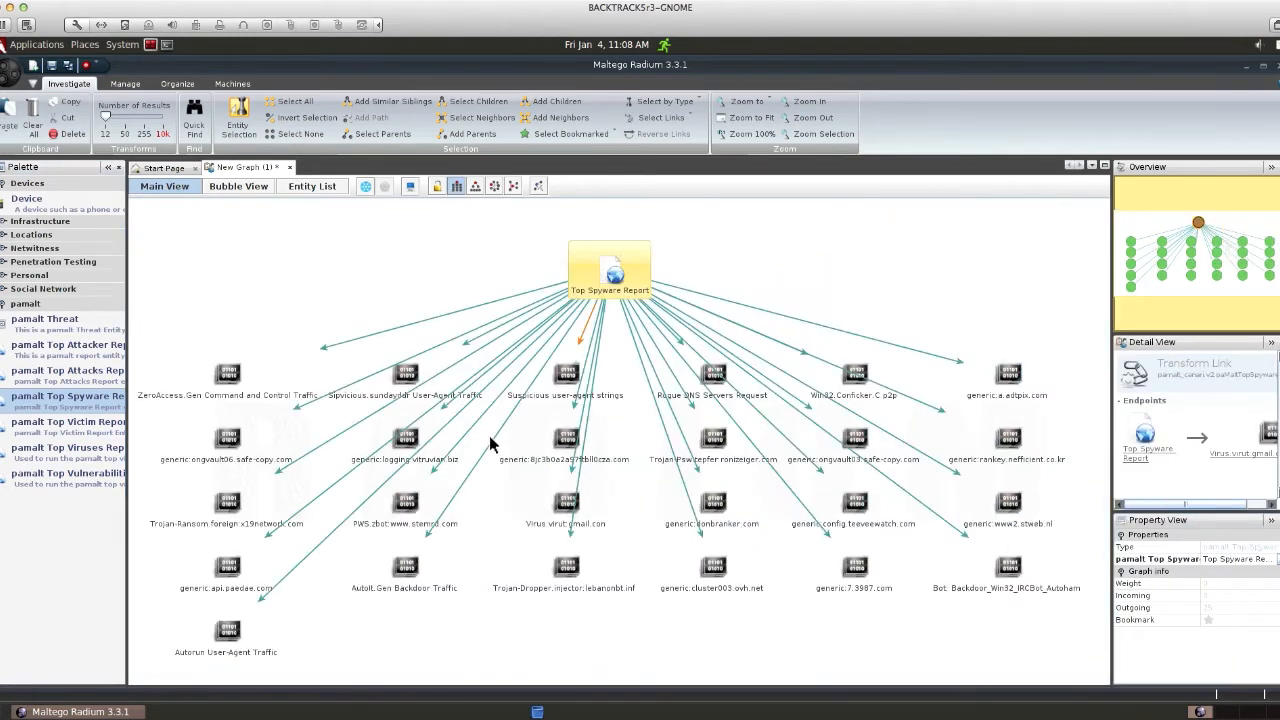
click(226, 381)
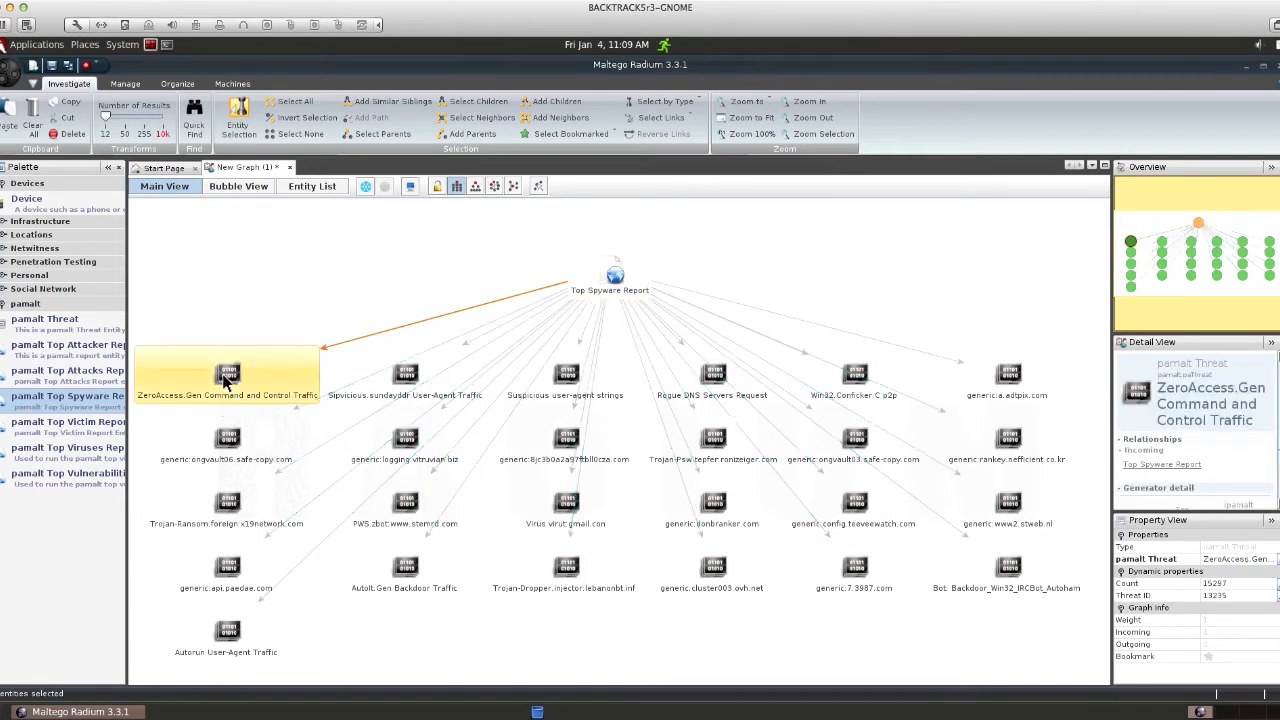
drag(226, 381, 226, 295)
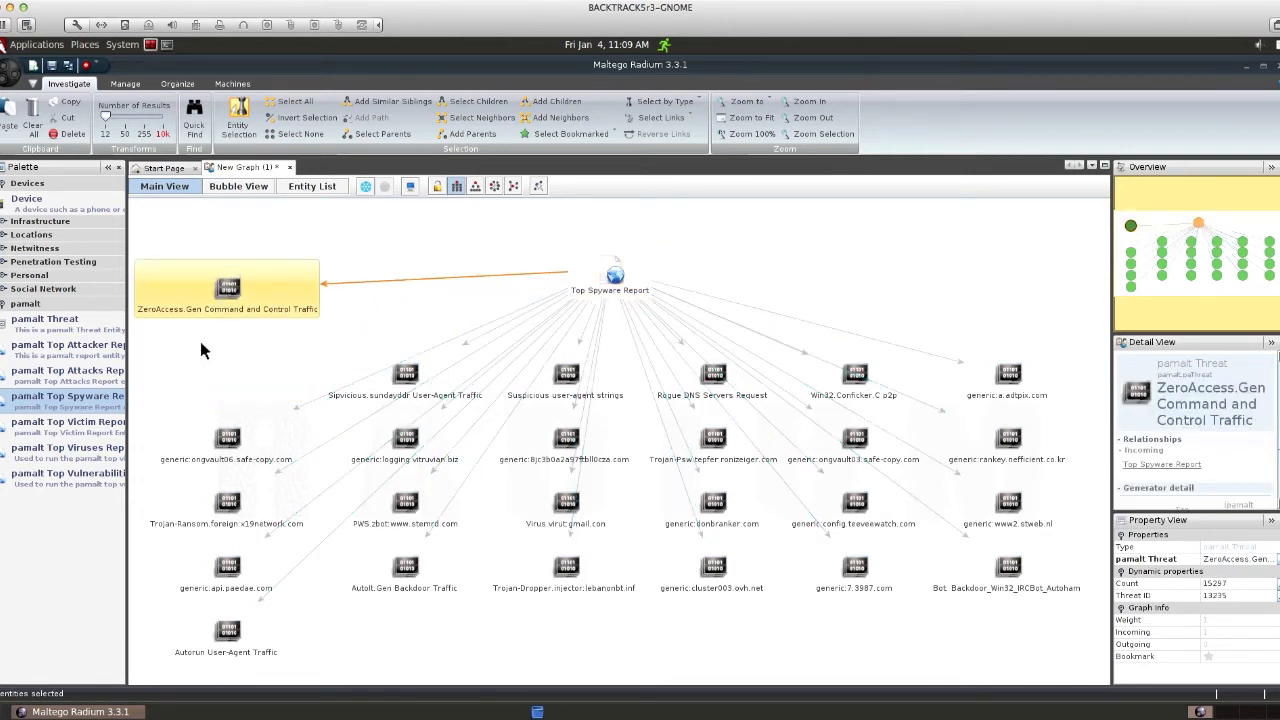
drag(185, 350, 1062, 654)
Step: Delete the selected threat entities, confirming the deletion
right_click(586, 555)
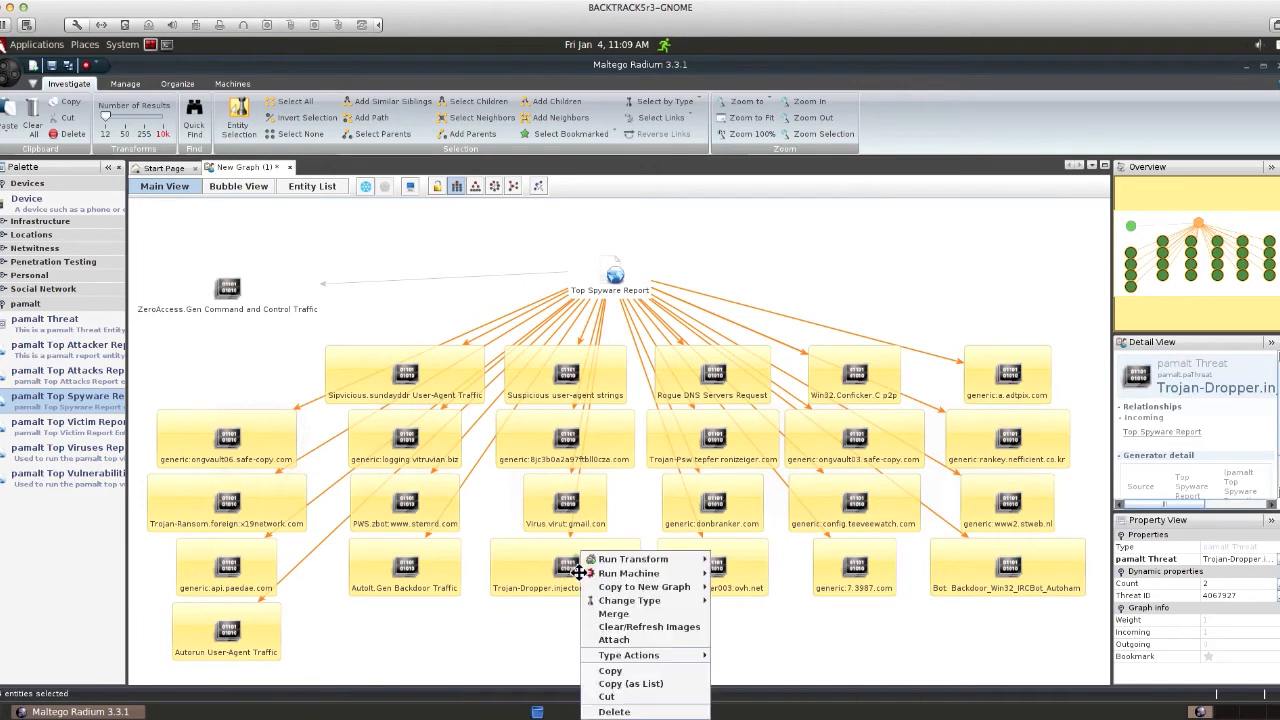
mouse_move(605, 578)
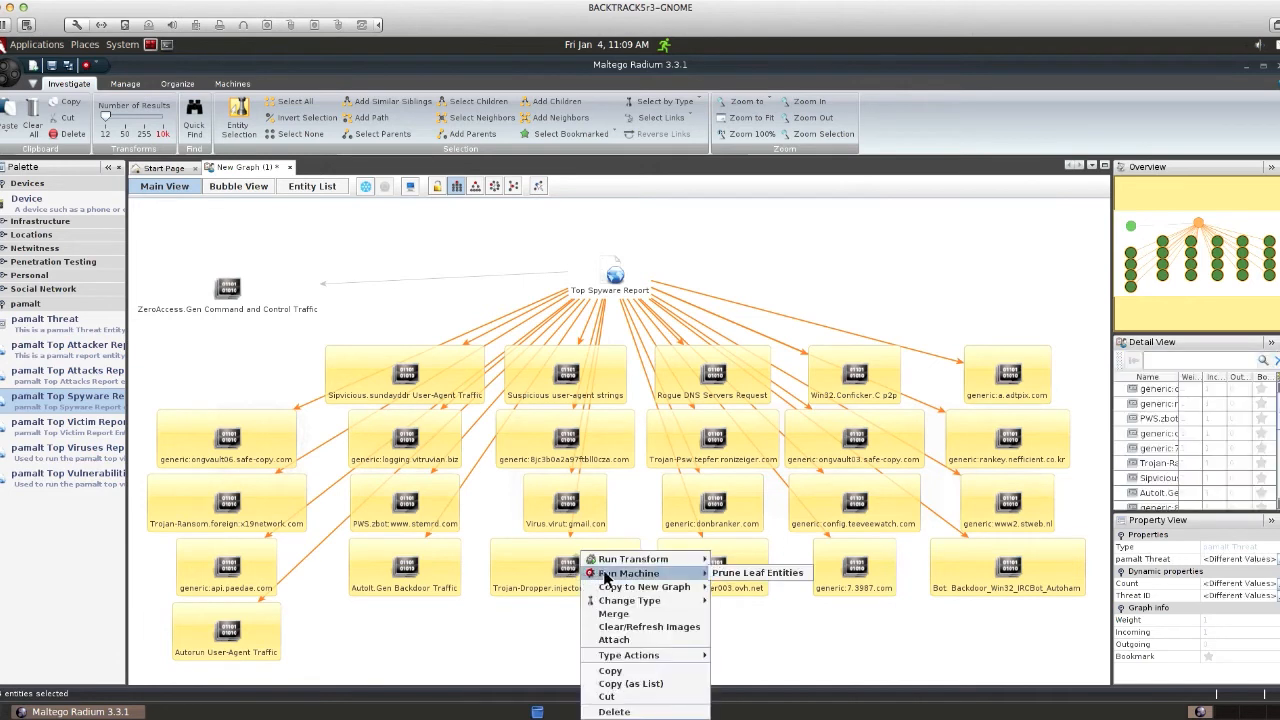
click(622, 711)
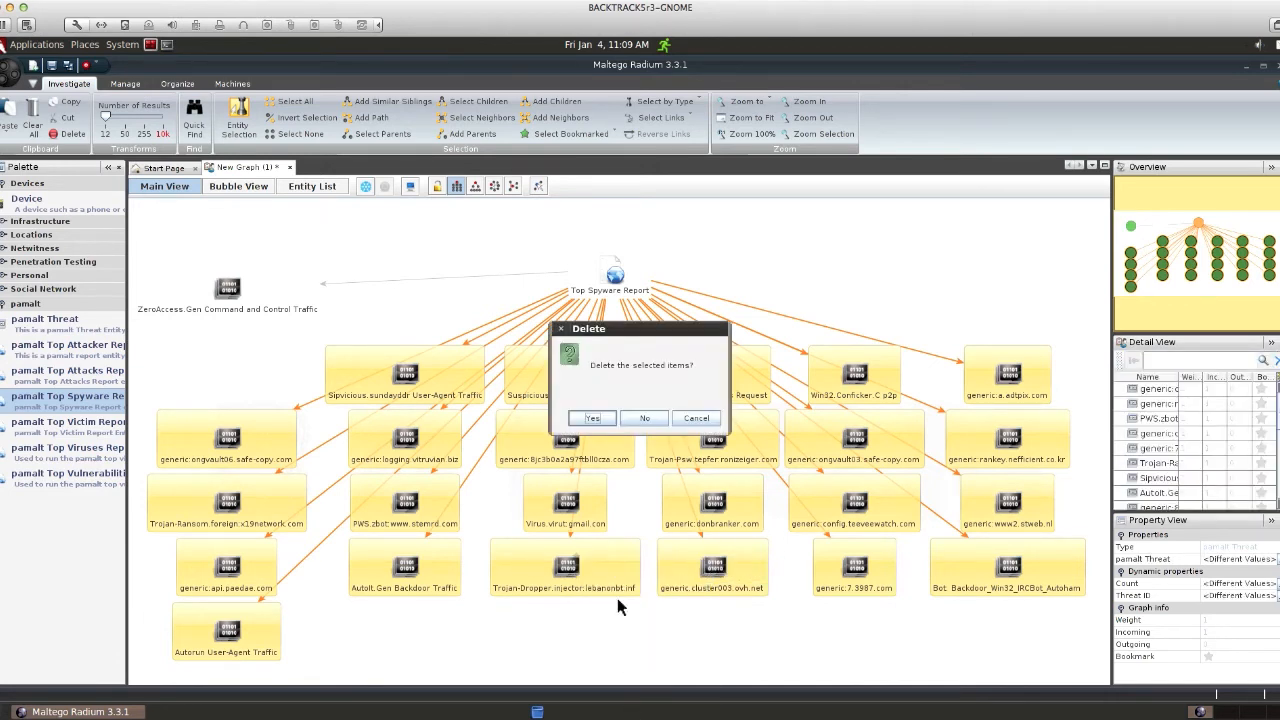
click(591, 419)
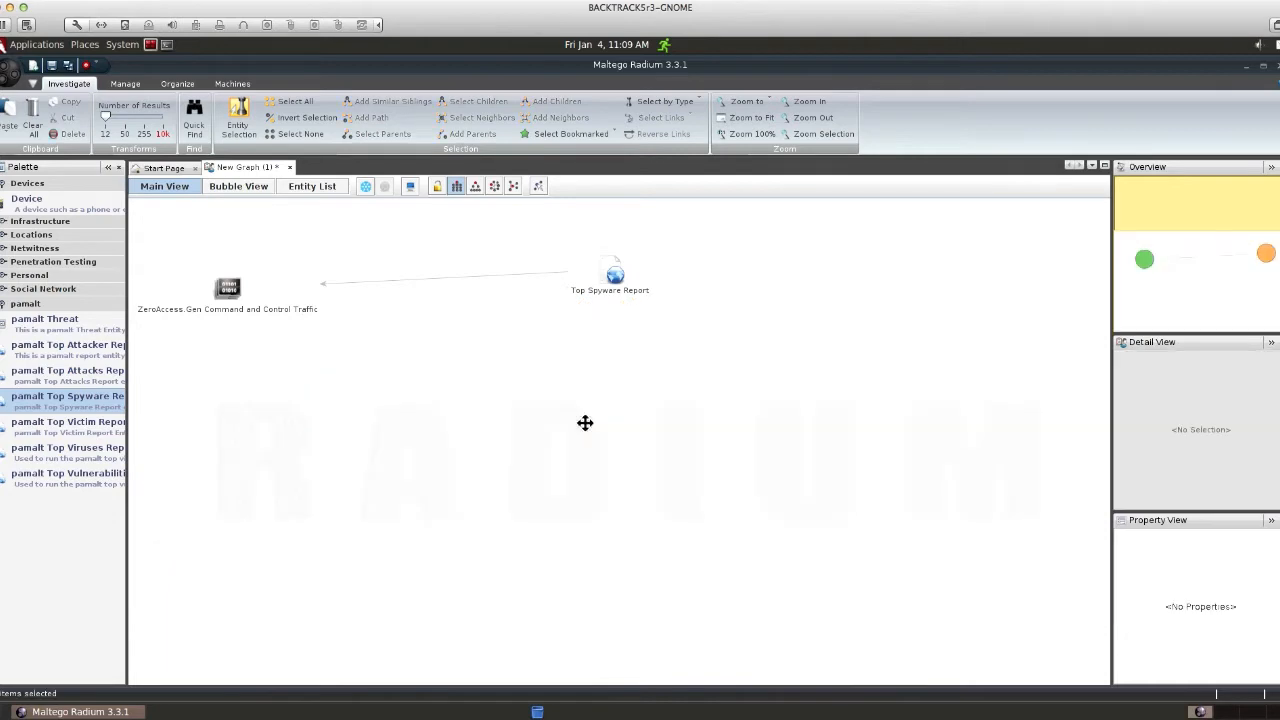
Step: Re-apply hierarchical layout so the report sits above ZeroAccess, then select ZeroAccess
click(224, 300)
click(385, 310)
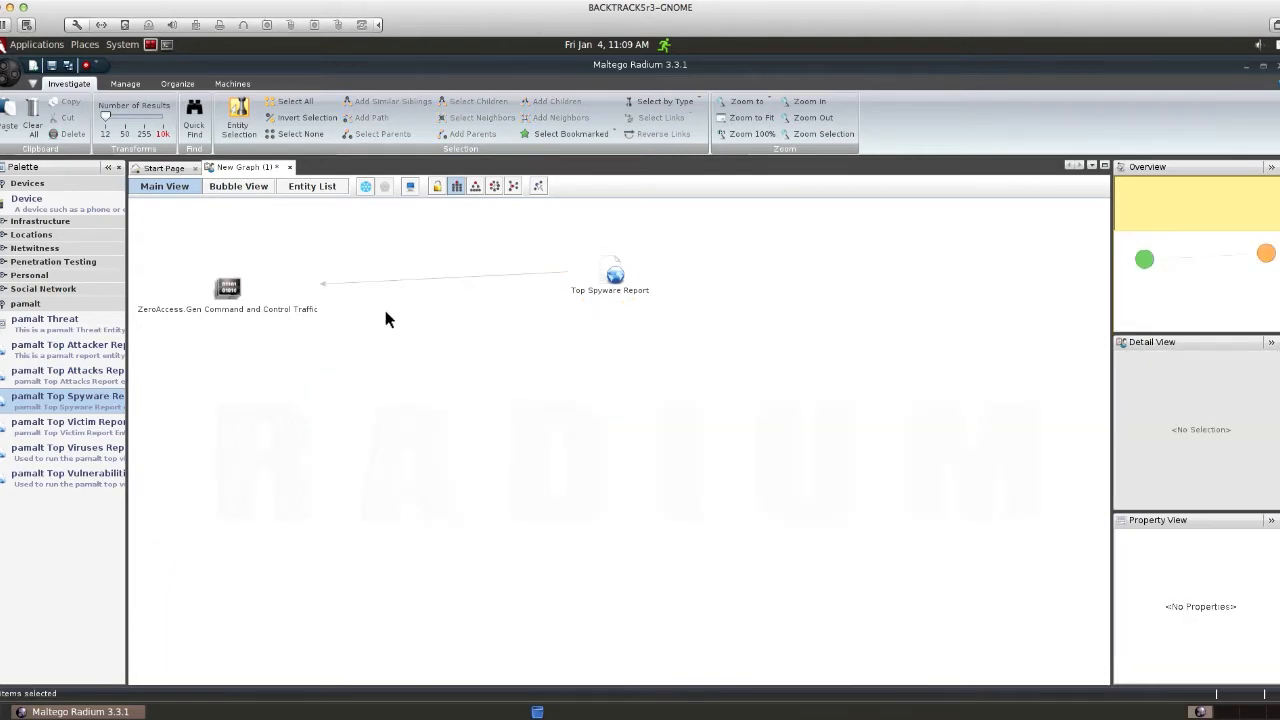
click(456, 190)
click(610, 505)
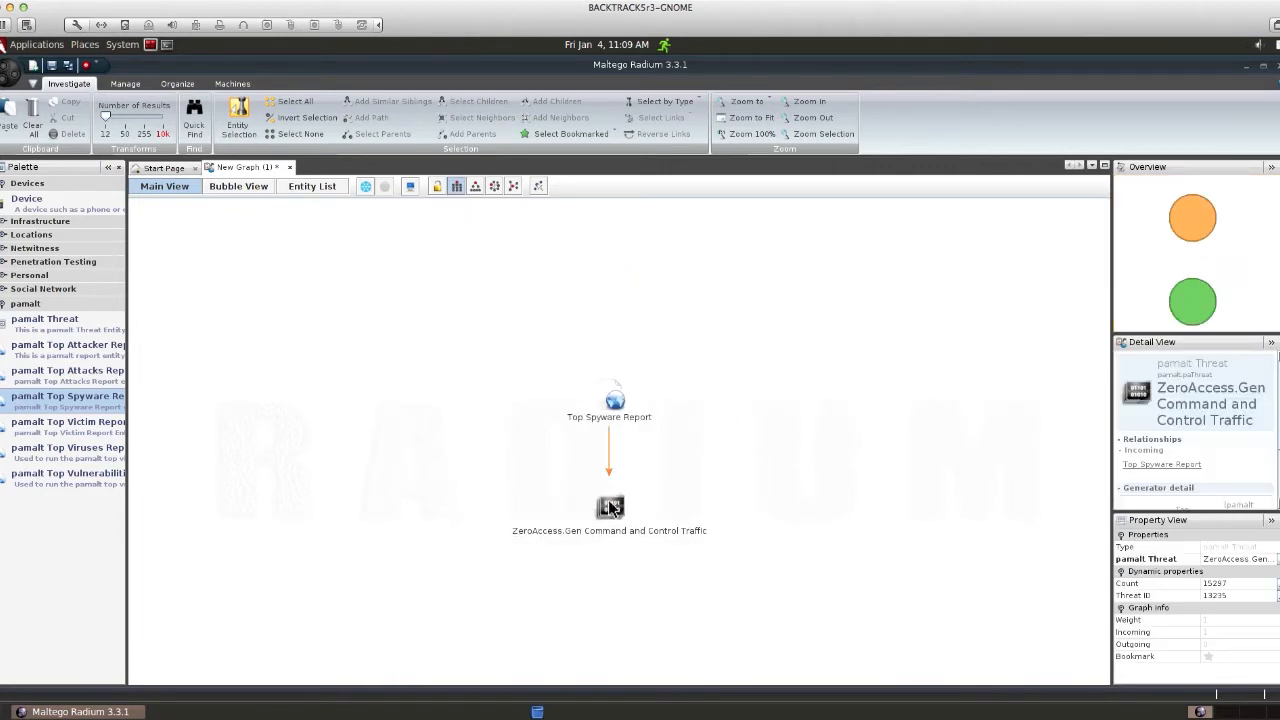
Step: Run the To IP Source [PaloAlto] transform on the ZeroAccess threat
right_click(611, 504)
mouse_move(625, 511)
mouse_move(757, 516)
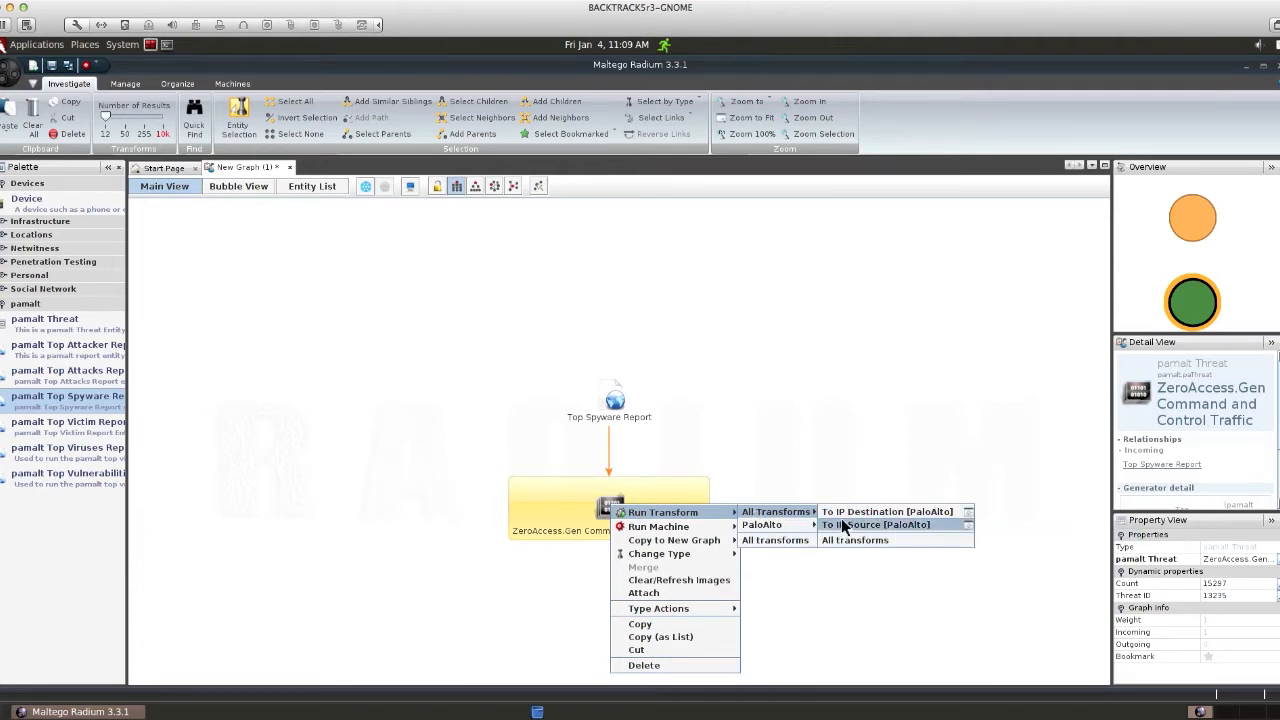
click(843, 525)
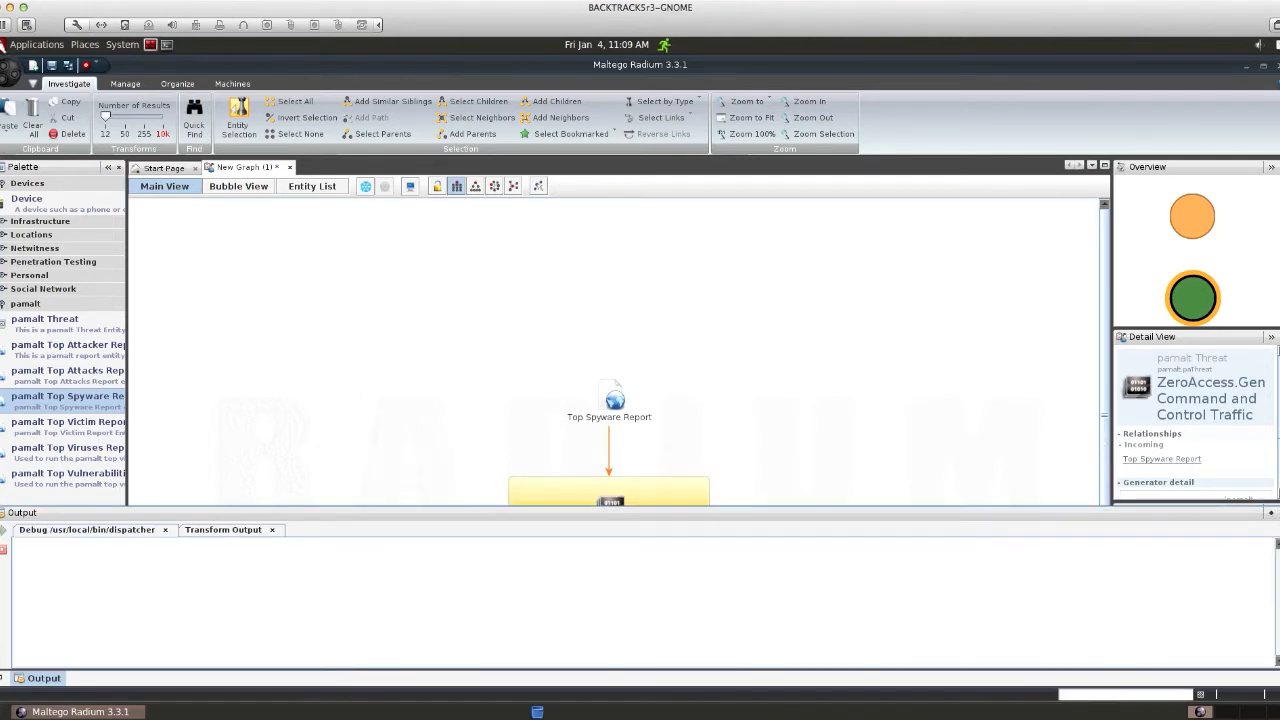
Step: Hide the Output panel and lay out the 13 source IPs under ZeroAccess hierarchically
click(1278, 513)
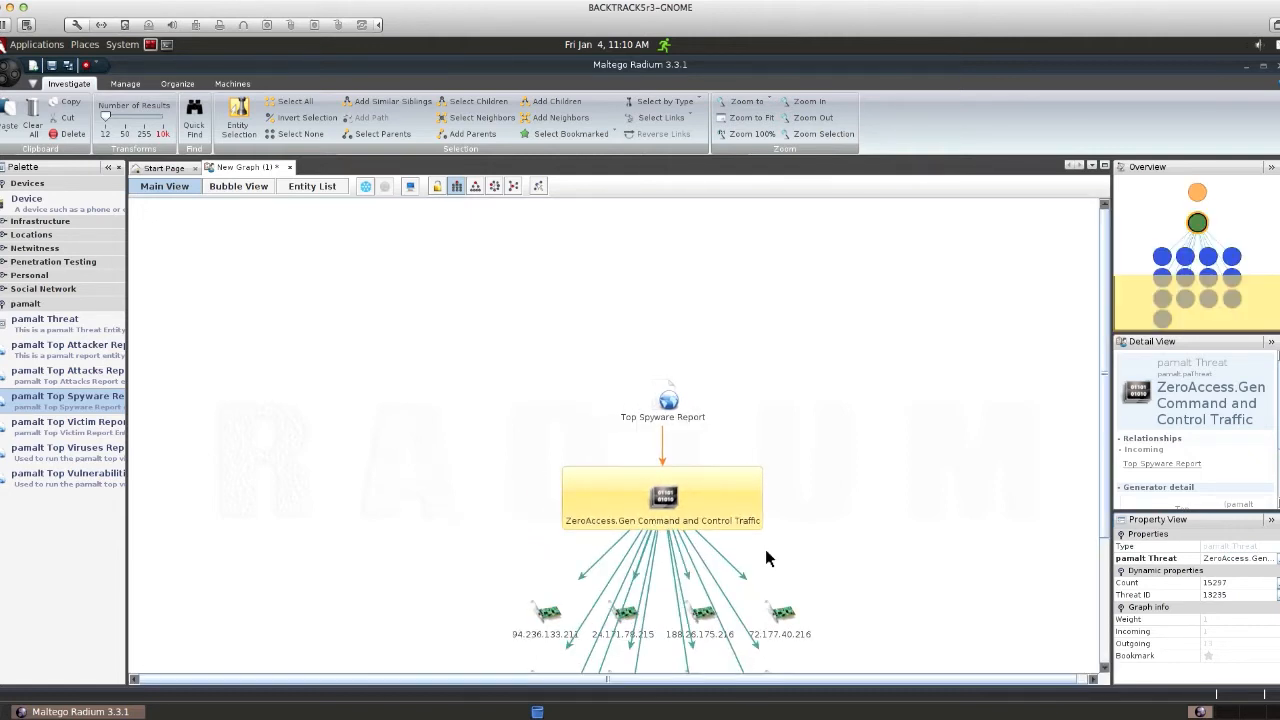
click(457, 186)
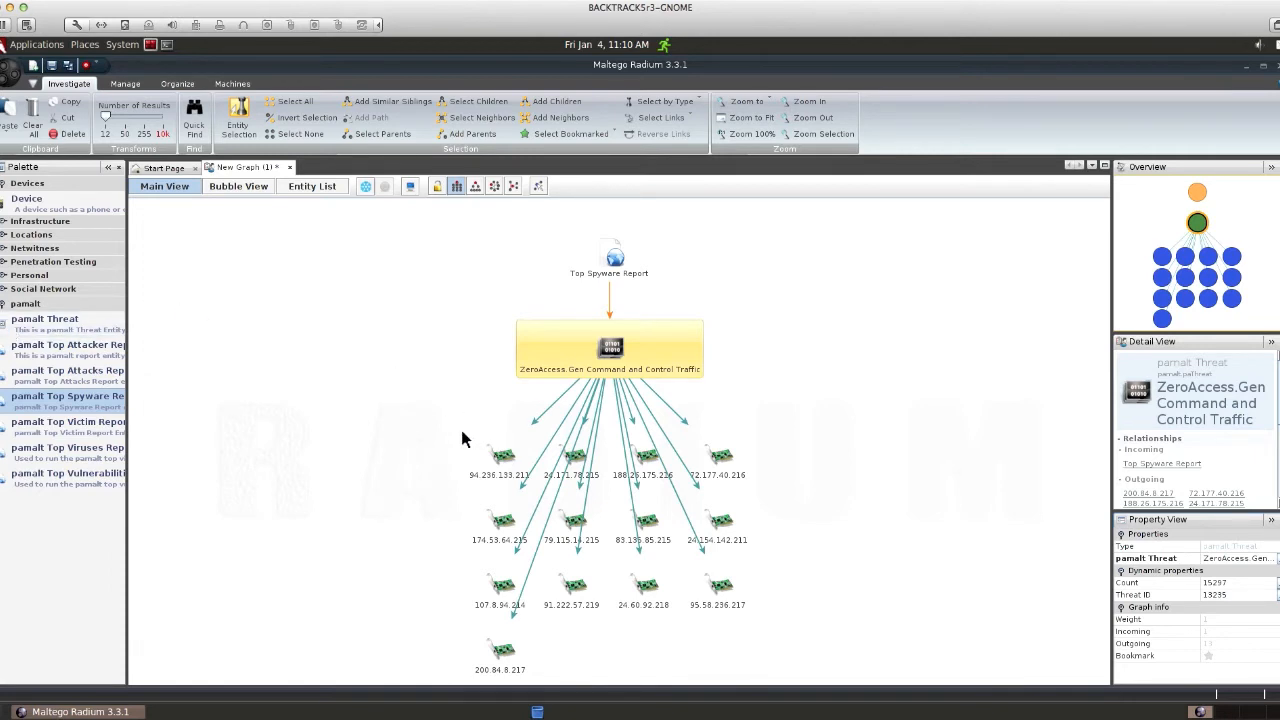
Step: Select all 13 IP nodes and run IP Destination To IP Source [Netwitness] on them
drag(449, 433, 814, 677)
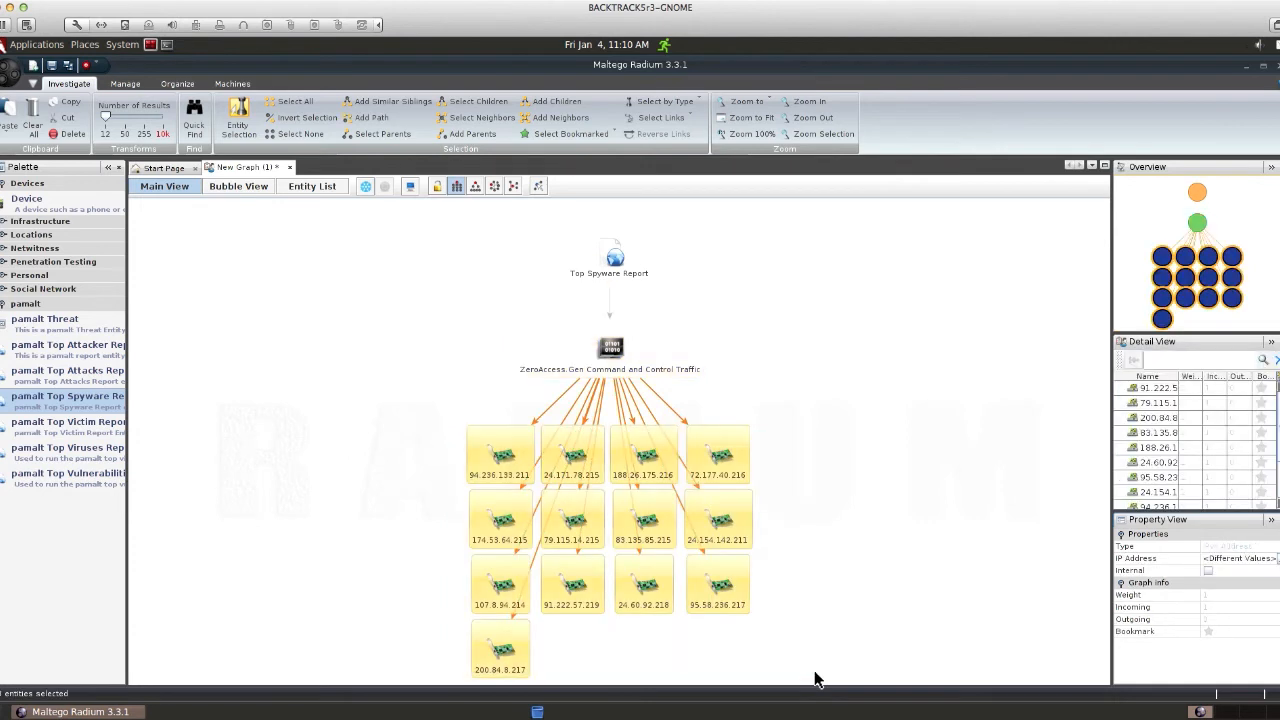
click(625, 520)
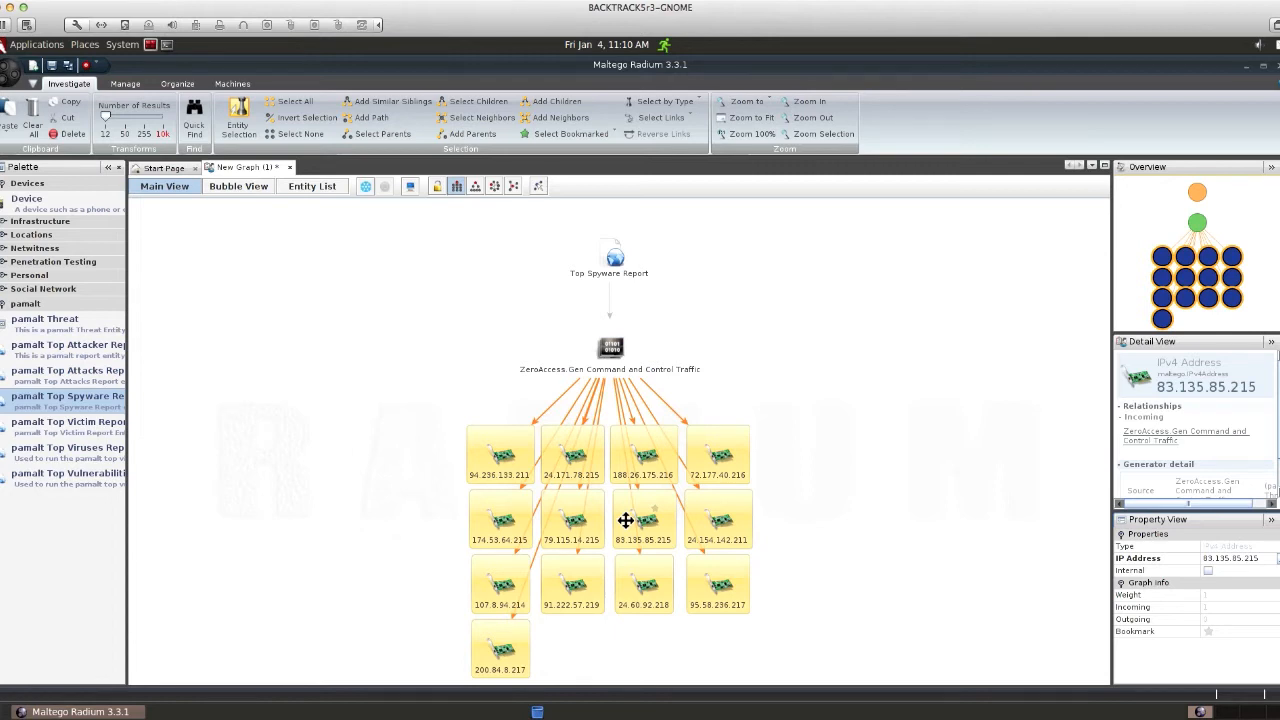
right_click(625, 520)
mouse_move(672, 530)
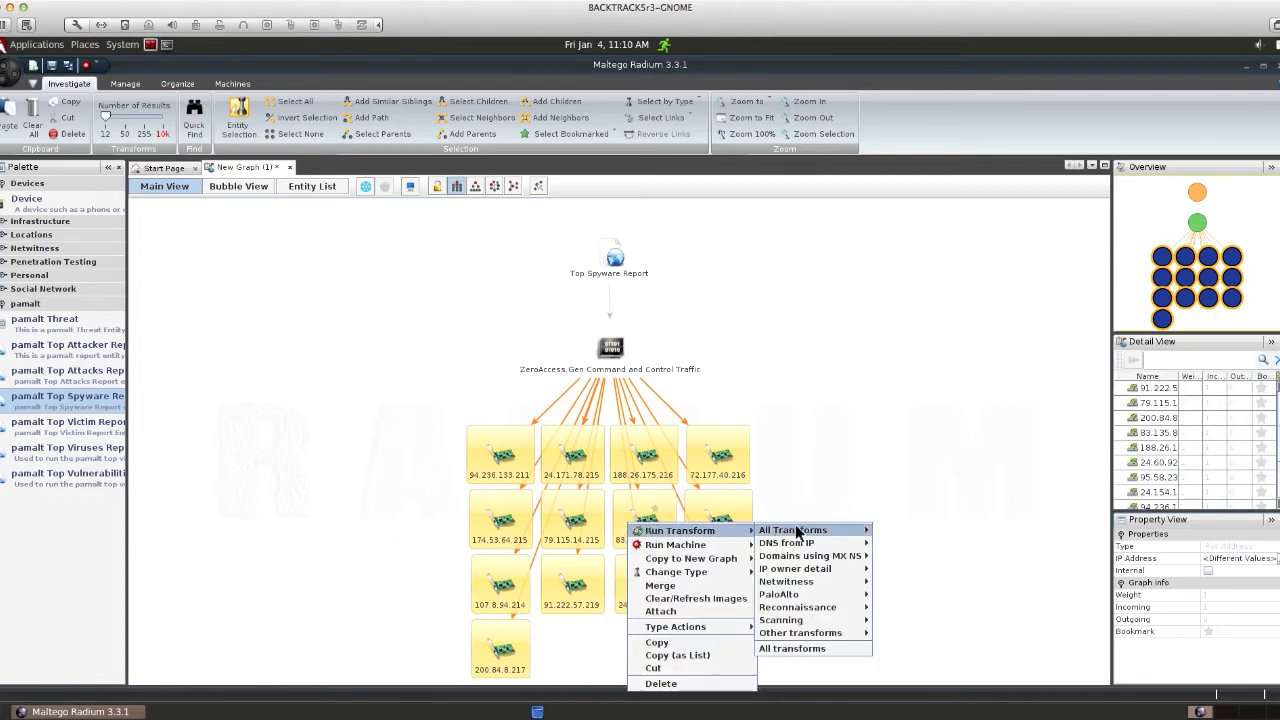
mouse_move(817, 580)
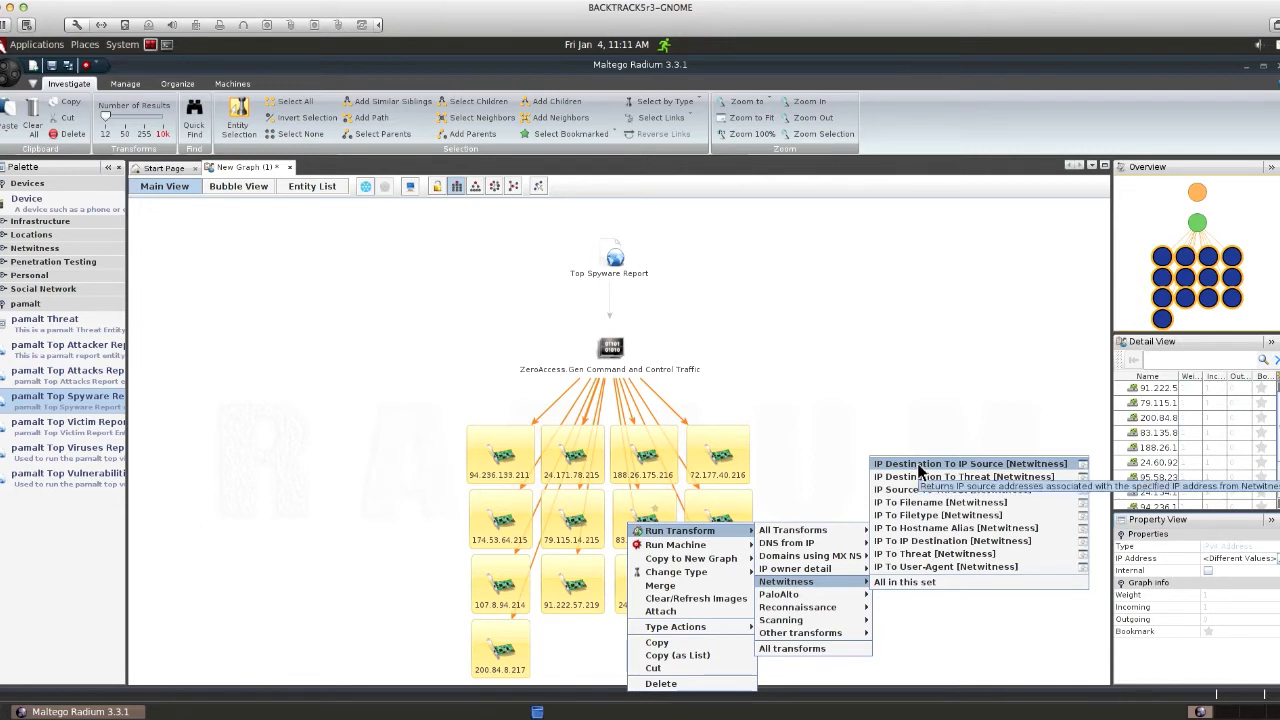
click(920, 465)
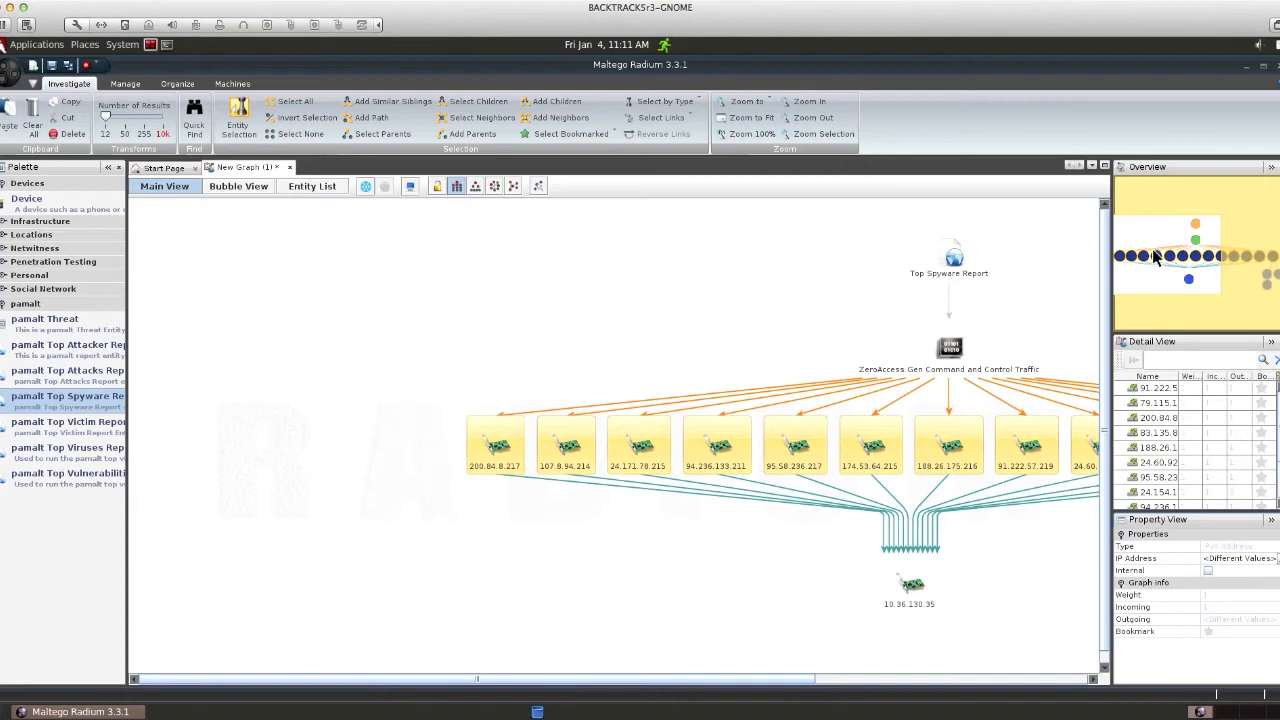
Step: Pan to the new 10.x nodes and select 10.36.130.35, 10.17.24.109, 10.23.129.227 and 10.32.76.161
drag(1160, 258, 1223, 267)
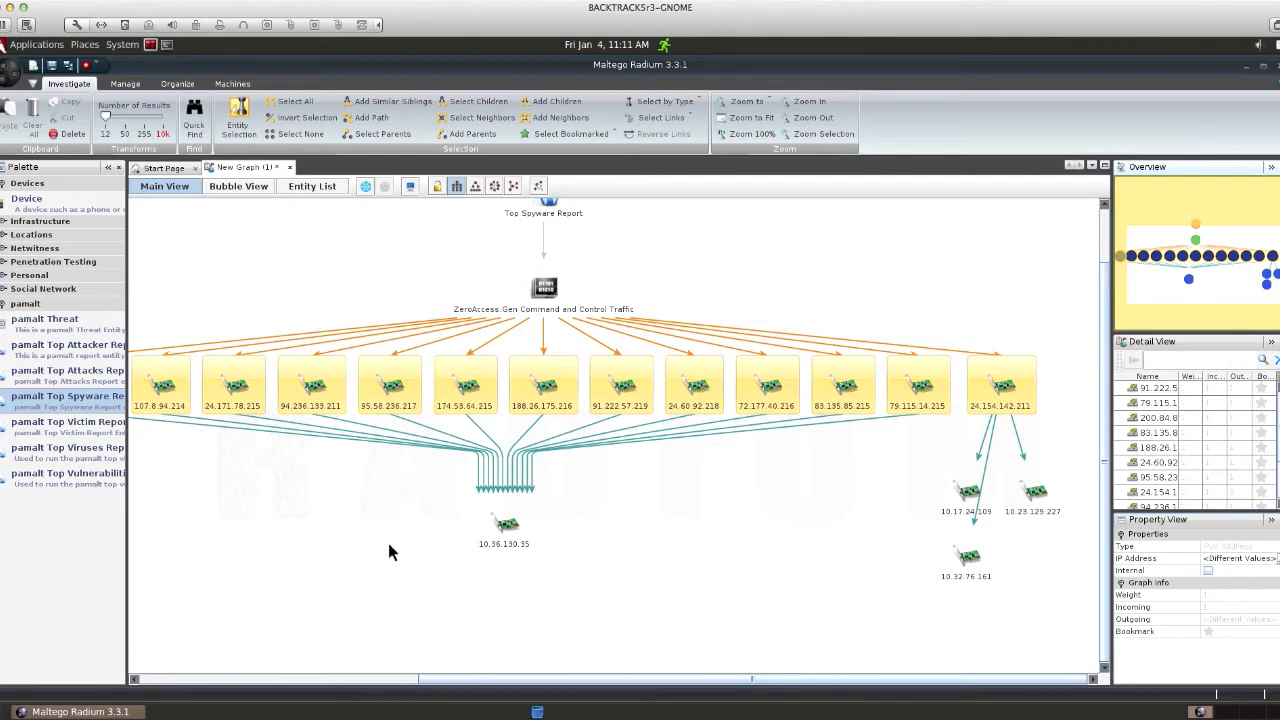
drag(429, 502, 1042, 537)
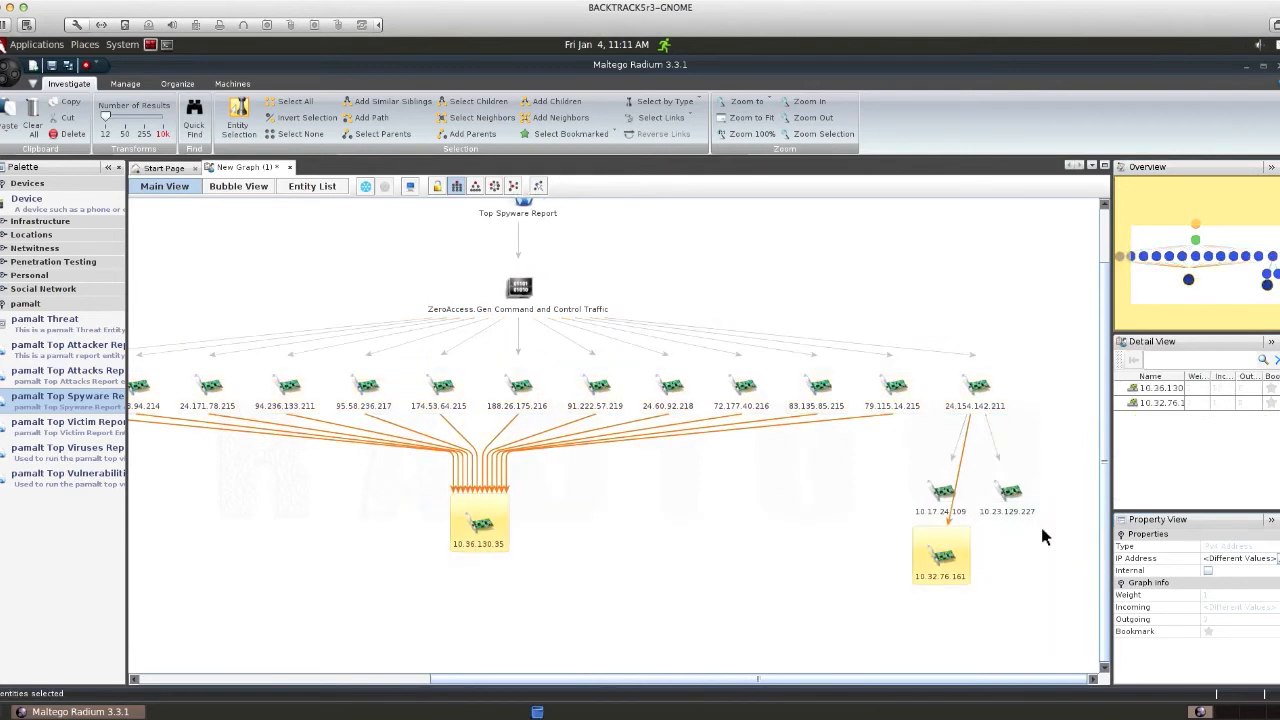
click(1061, 475)
drag(1060, 469, 425, 636)
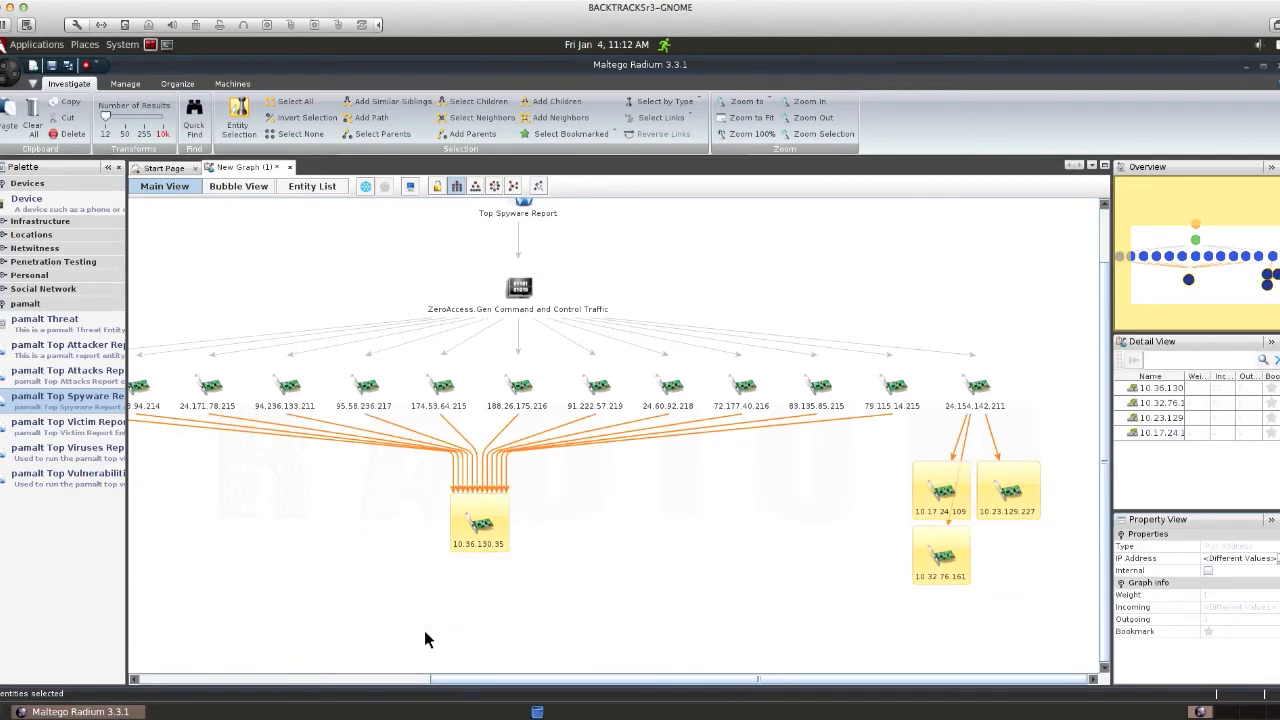
Step: Run IP Source To Threat [Netwitness] on the four selected internal IPs
right_click(922, 502)
mouse_move(945, 513)
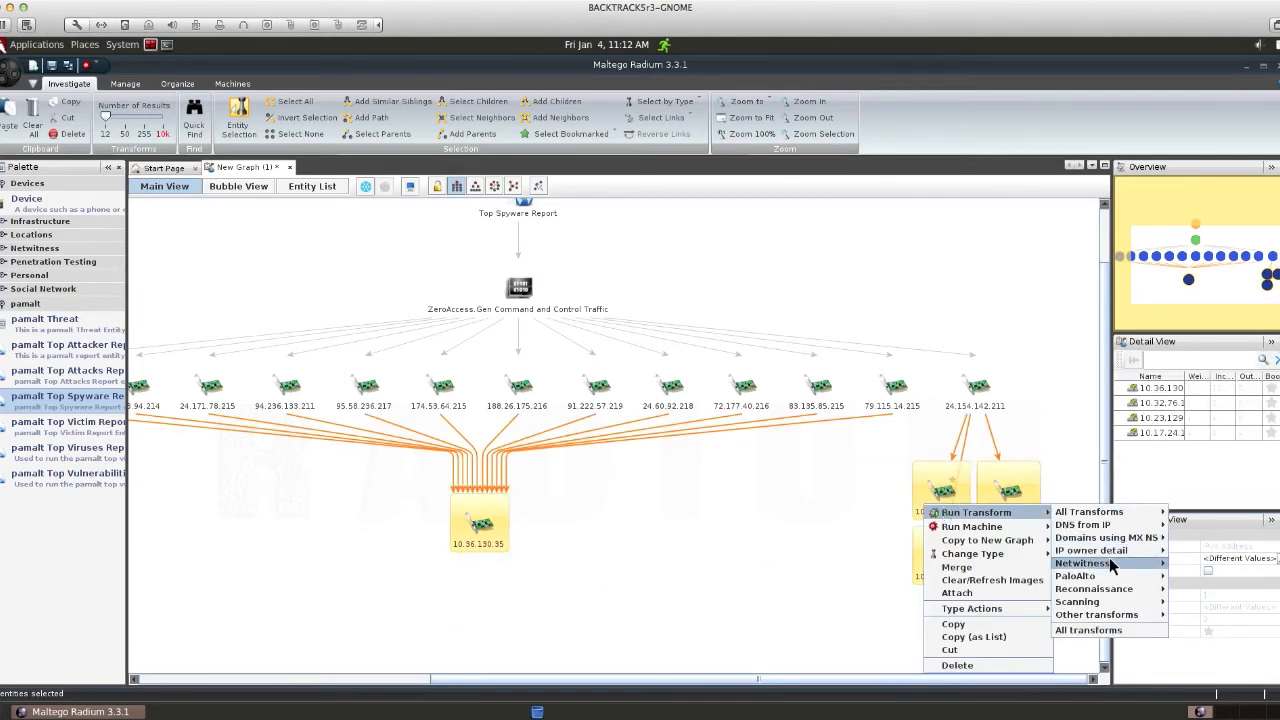
mouse_move(1108, 565)
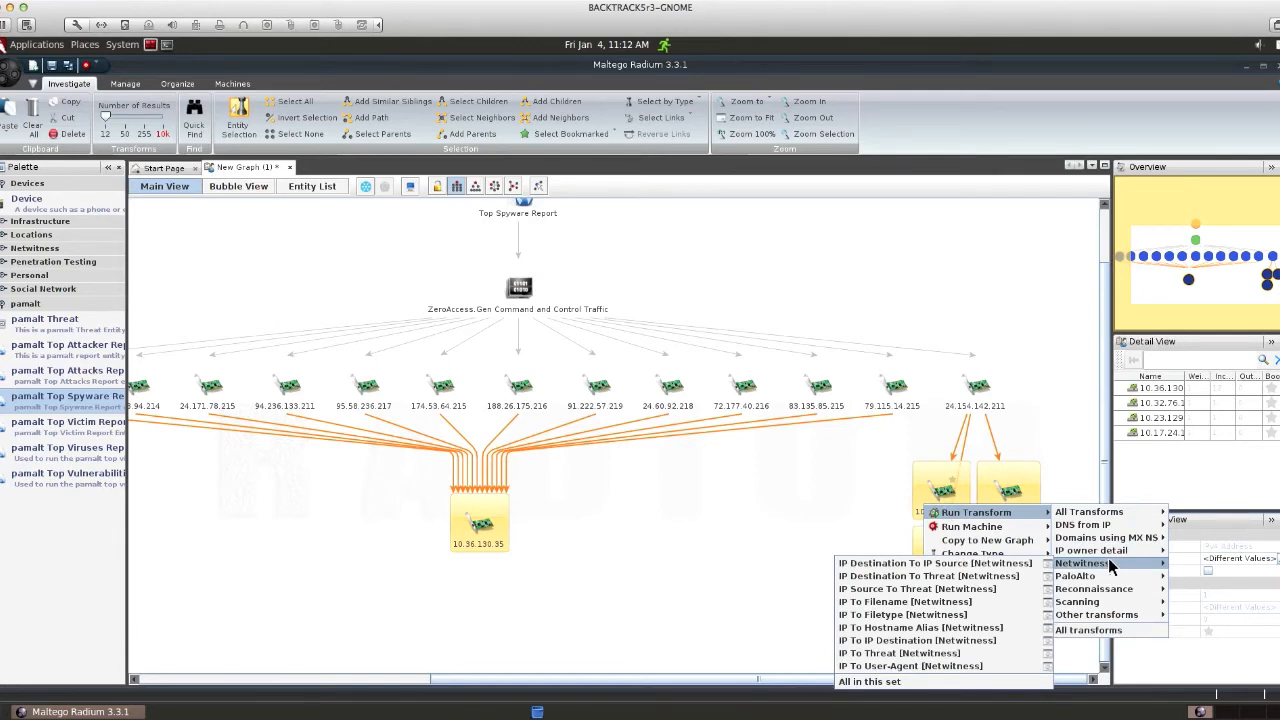
mouse_move(1007, 525)
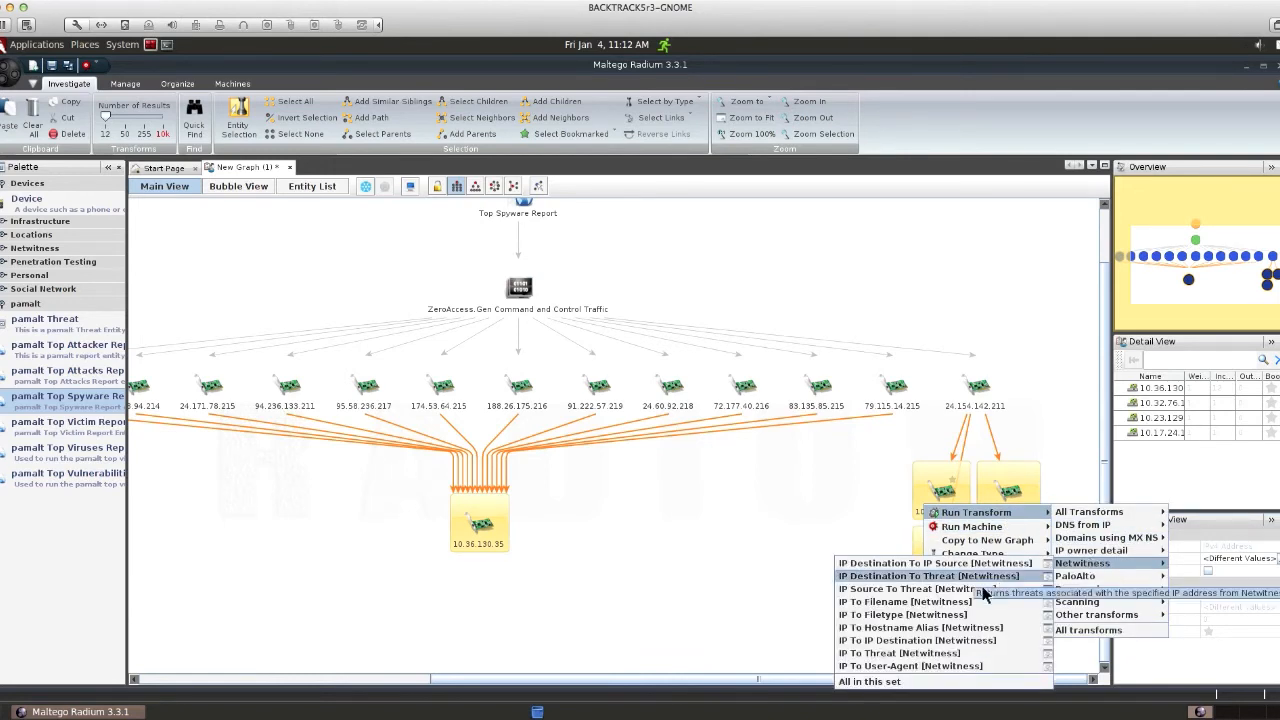
click(880, 597)
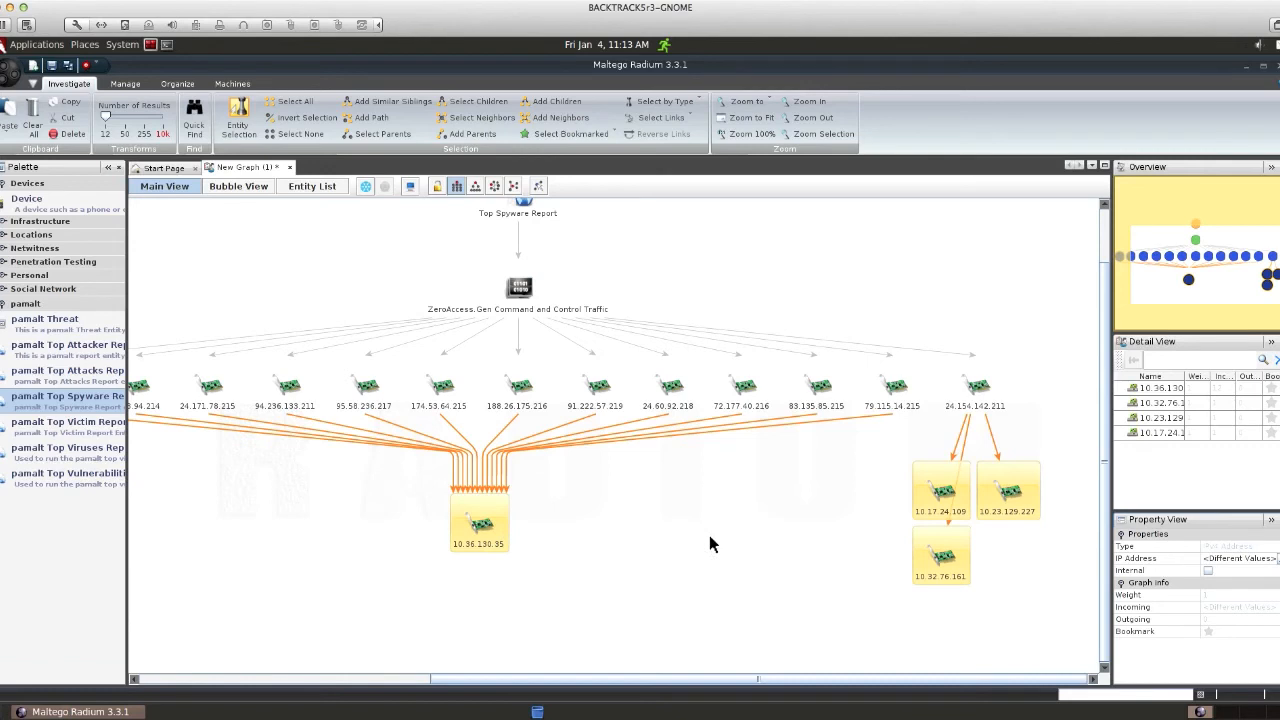
Step: Inspect 10.17.24.109 and its threat nodes, then re-apply hierarchical layout to the whole graph
click(956, 472)
click(954, 474)
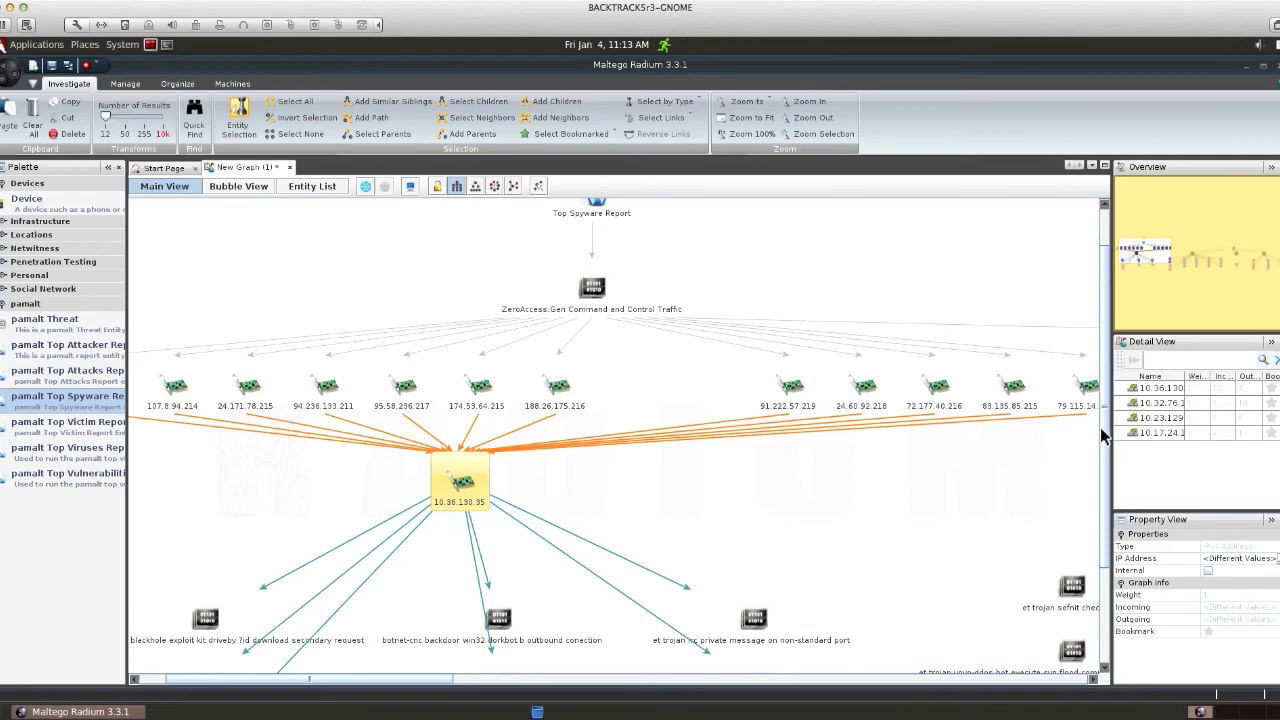
drag(1102, 430, 1106, 531)
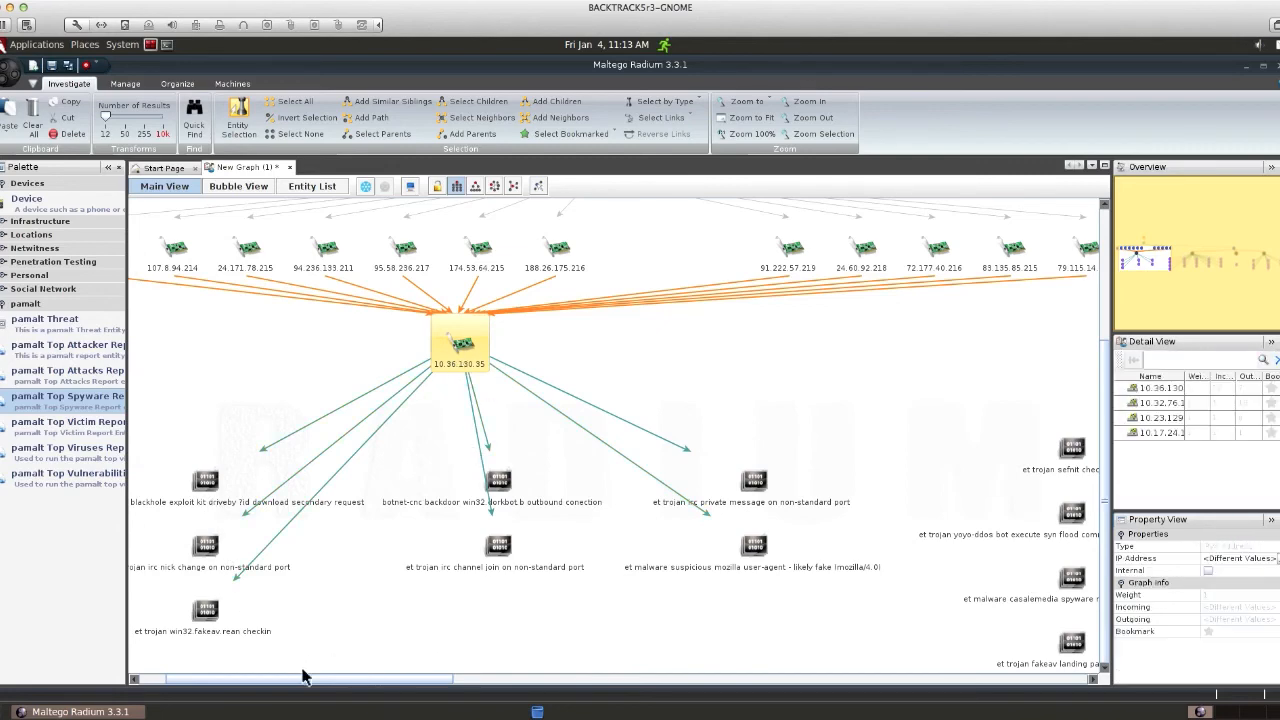
drag(306, 680, 693, 682)
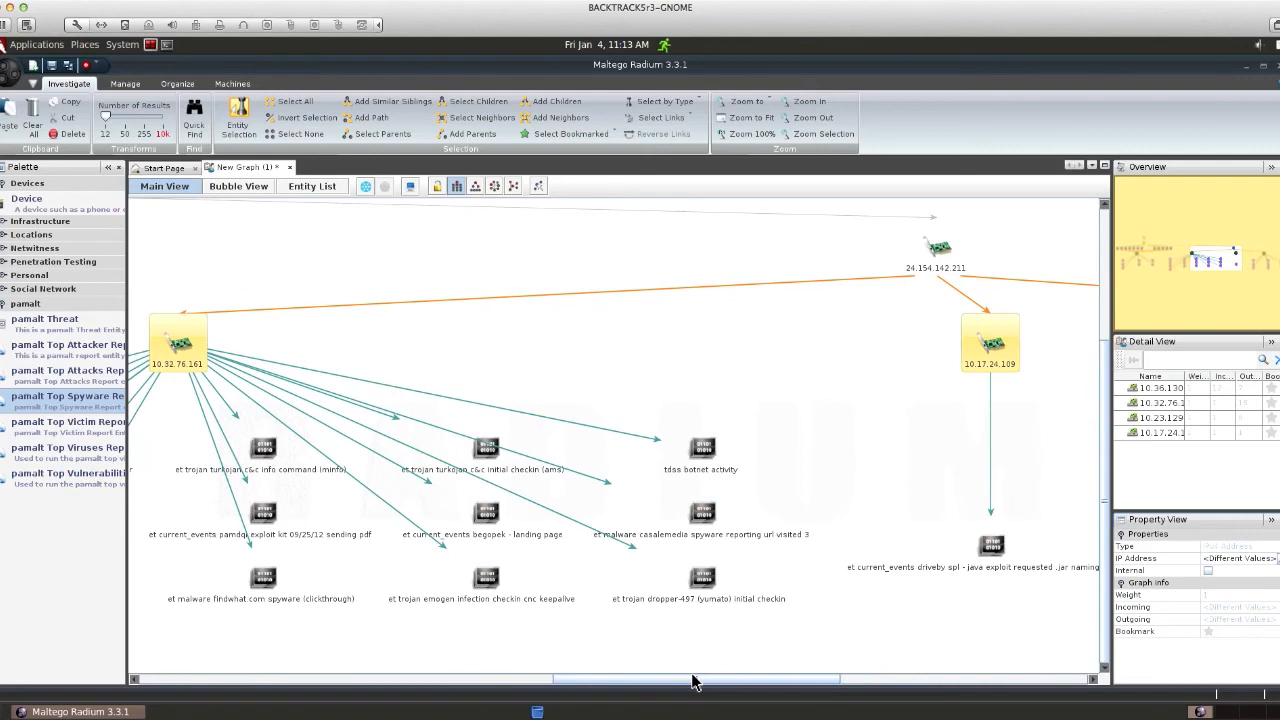
click(457, 189)
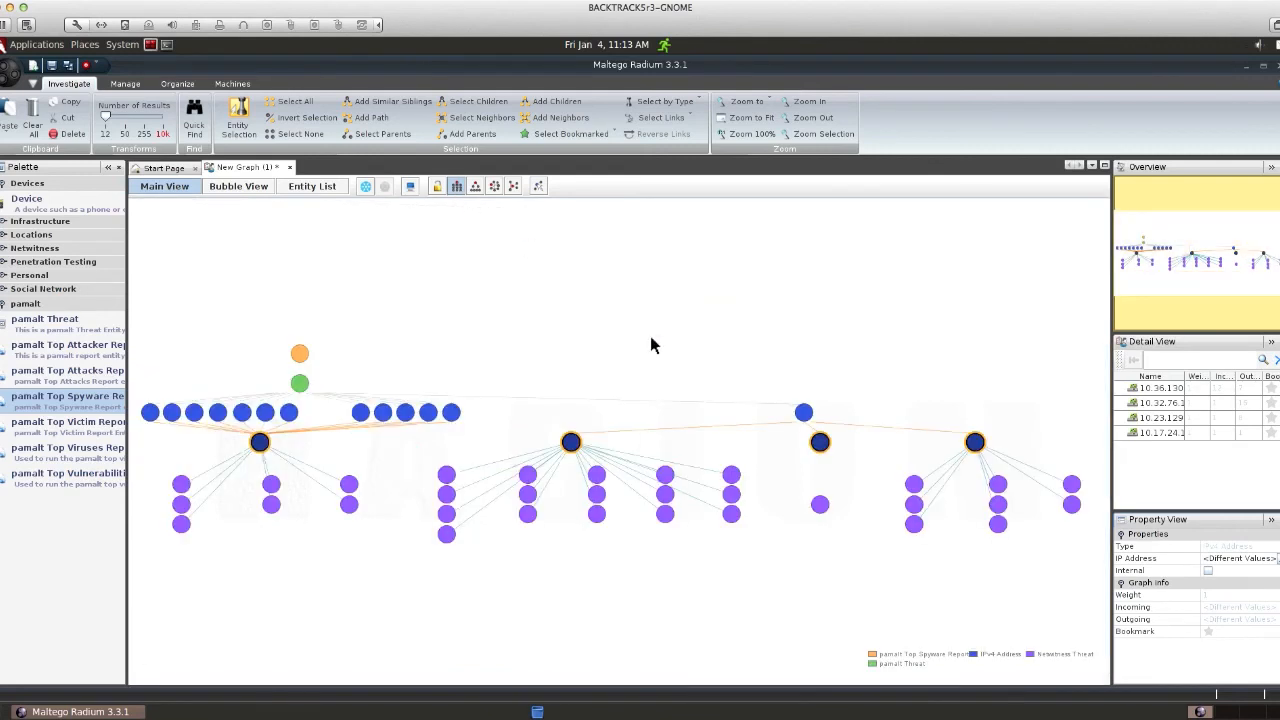